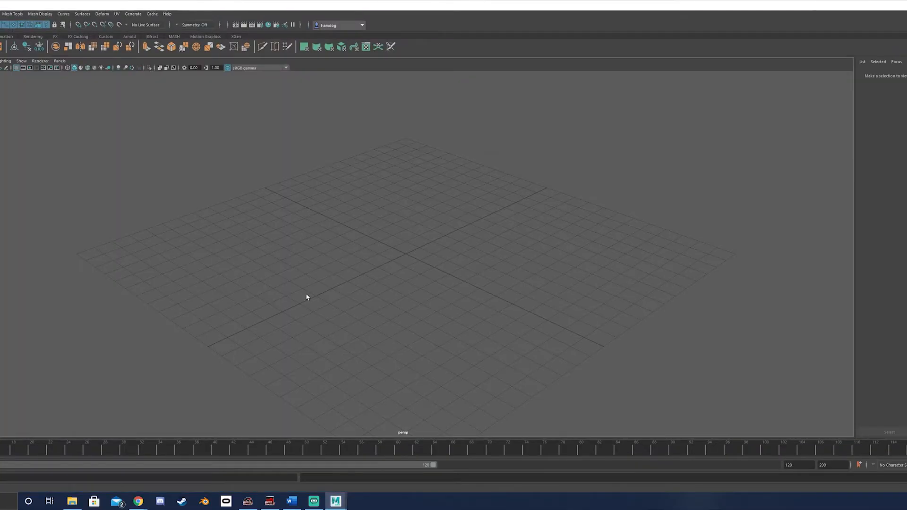
- Open the Cherries.ma scene file
{"action": "left_click_drag", "start_coordinate": [415, 201], "coordinate": [402, 259], "text": "alt"}
{"action": "left_click_drag", "start_coordinate": [399, 168], "coordinate": [400, 198], "text": "alt"}
{"action": "mouse_move", "coordinate": [396, 278]}
{"action": "left_mouse_down", "text": "alt"}
{"action": "mouse_move", "coordinate": [395, 239]}
{"action": "mouse_move", "coordinate": [395, 262]}
{"action": "left_mouse_up", "text": "alt"}
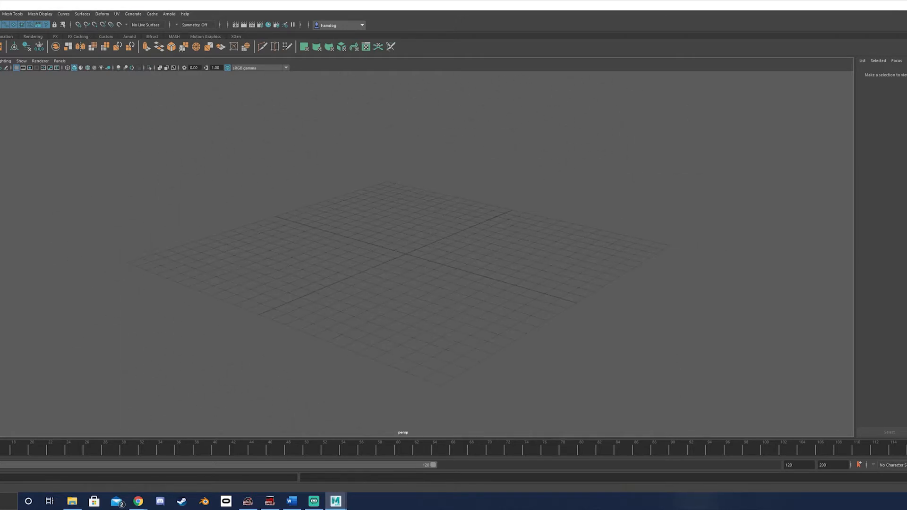
{"action": "left_click", "coordinate": [14, 237]}
{"action": "left_click", "coordinate": [454, 252]}
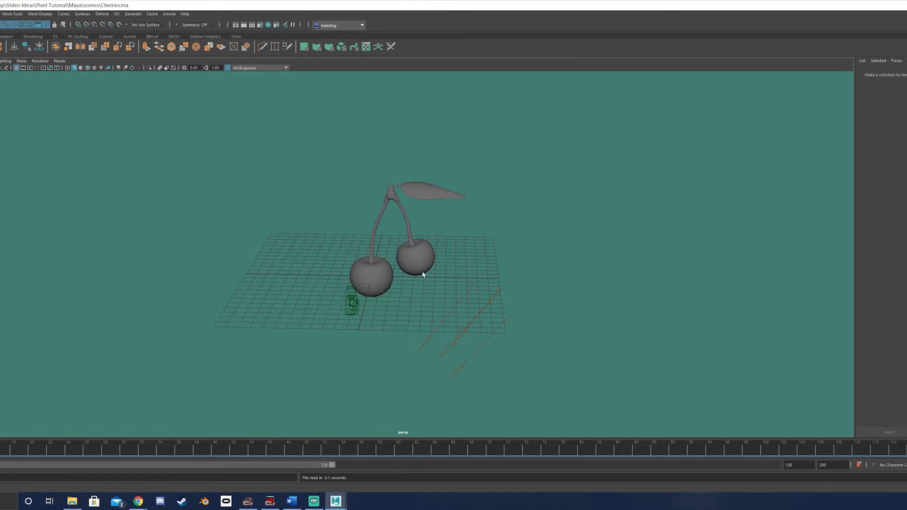
- Review the cherry scene's render settings, checking the image size and the Arnold Renderer sampling values
{"action": "left_click_drag", "start_coordinate": [422, 274], "coordinate": [382, 289], "text": "alt"}
{"action": "left_click", "coordinate": [260, 25]}
{"action": "left_click_drag", "start_coordinate": [416, 156], "coordinate": [228, 120]}
{"action": "left_click_drag", "start_coordinate": [356, 214], "coordinate": [356, 284]}
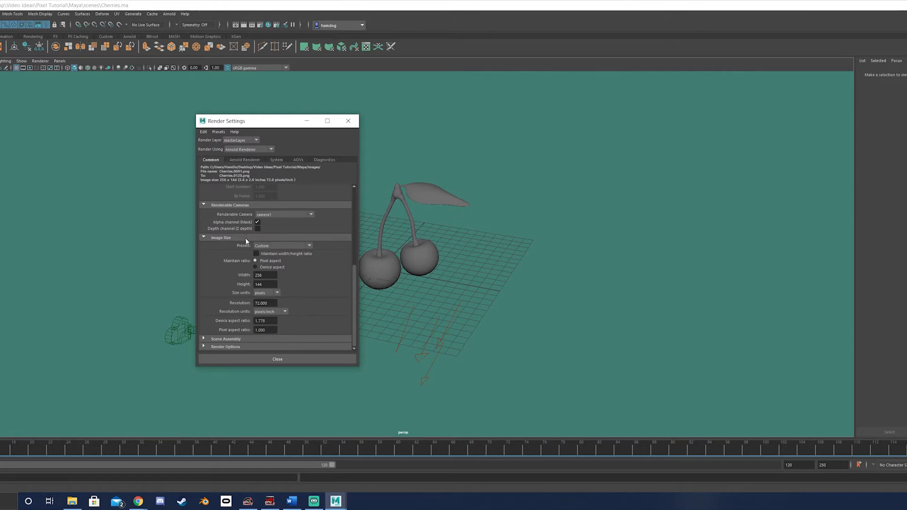
{"action": "left_click", "coordinate": [255, 159]}
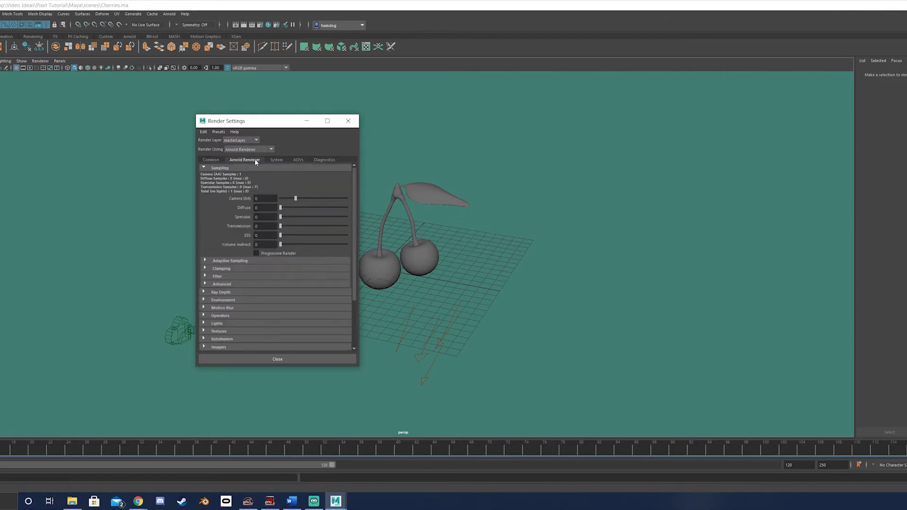
{"action": "left_click_drag", "start_coordinate": [265, 121], "coordinate": [68, 116]}
- Render the cherries in Arnold RenderView and set the rendering camera to cameraShape1
{"action": "left_click", "coordinate": [169, 14]}
{"action": "left_click", "coordinate": [179, 25]}
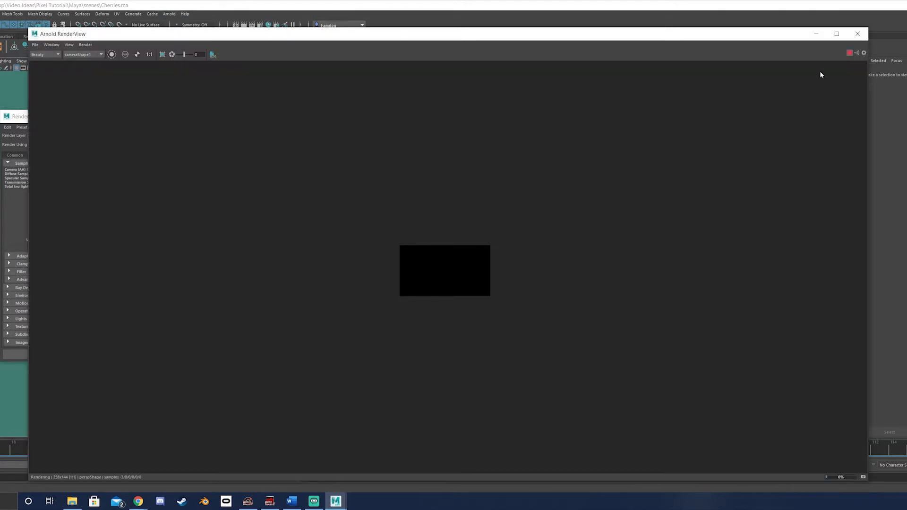
{"action": "key", "text": "f"}
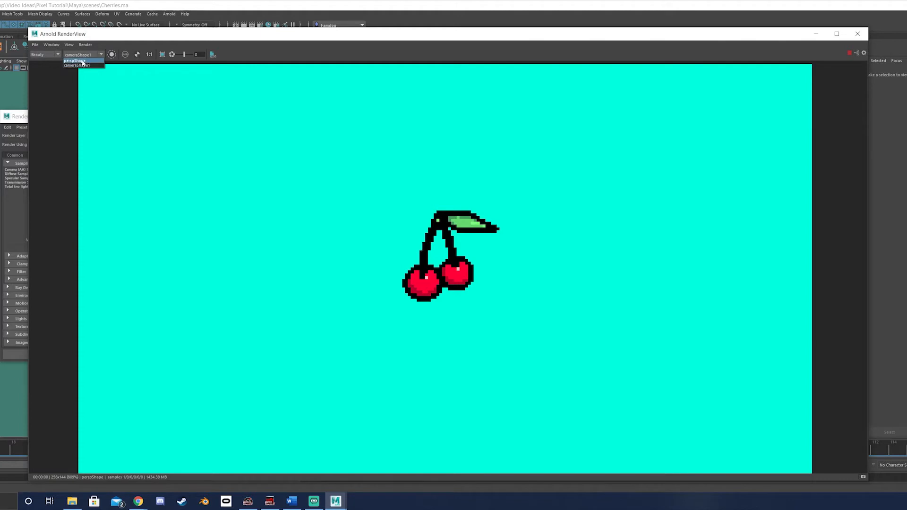
{"action": "left_click", "coordinate": [83, 66]}
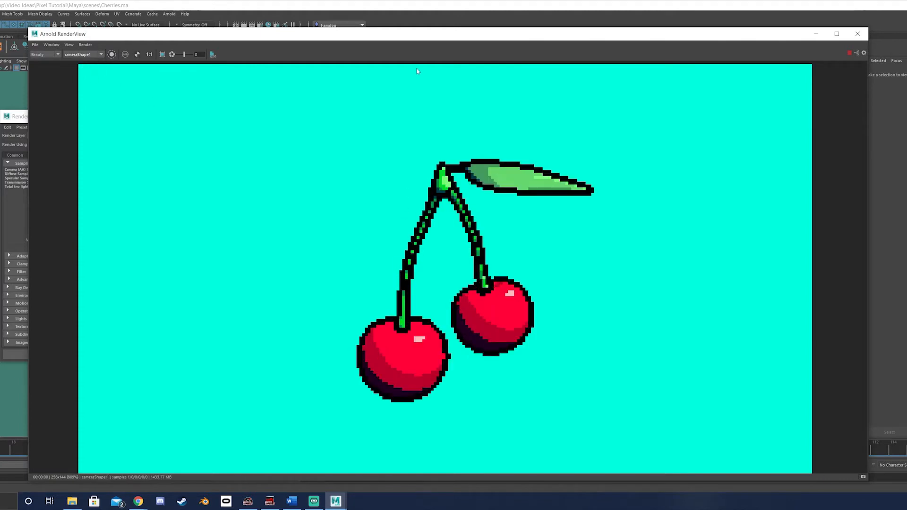
{"action": "left_click_drag", "start_coordinate": [418, 32], "coordinate": [405, 21]}
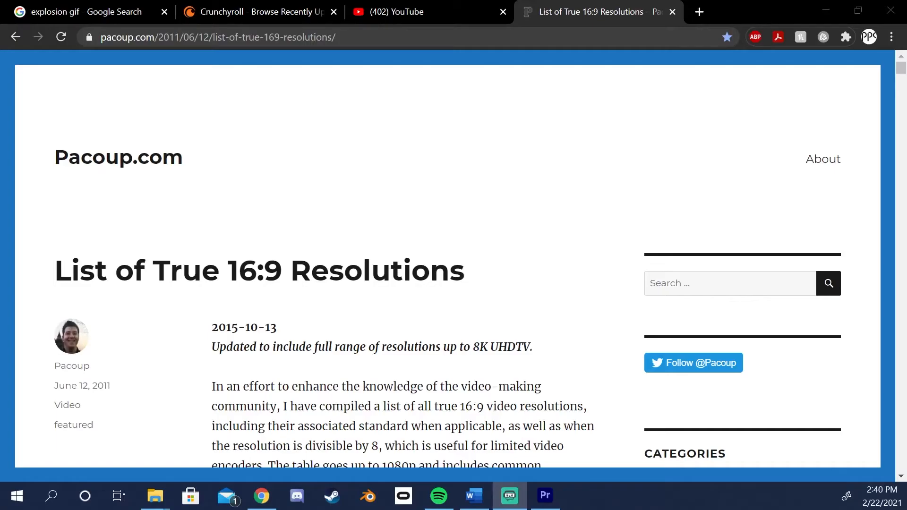
- Examine the web page listing true 16:9 resolutions in the browser
{"action": "scroll", "coordinate": [277, 251], "scroll_direction": "down", "scroll_amount": 15}
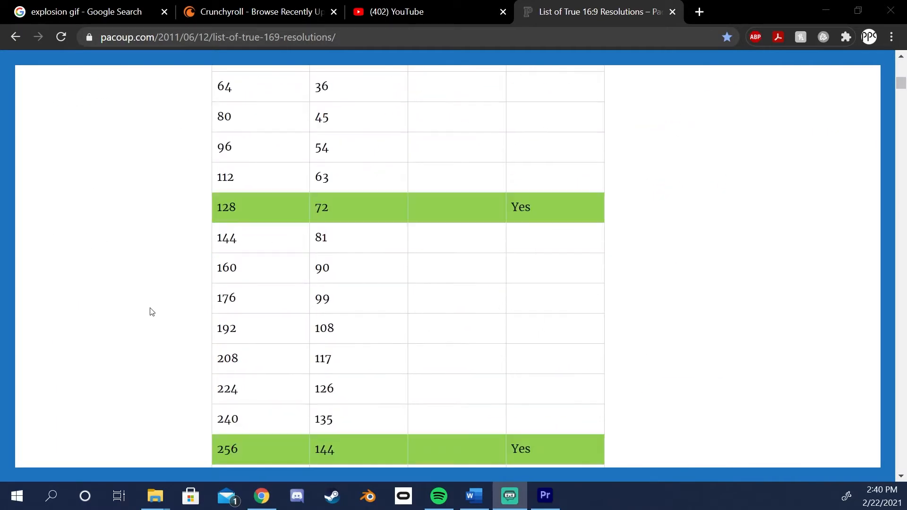
{"action": "scroll", "coordinate": [152, 312], "scroll_direction": "down", "scroll_amount": 20}
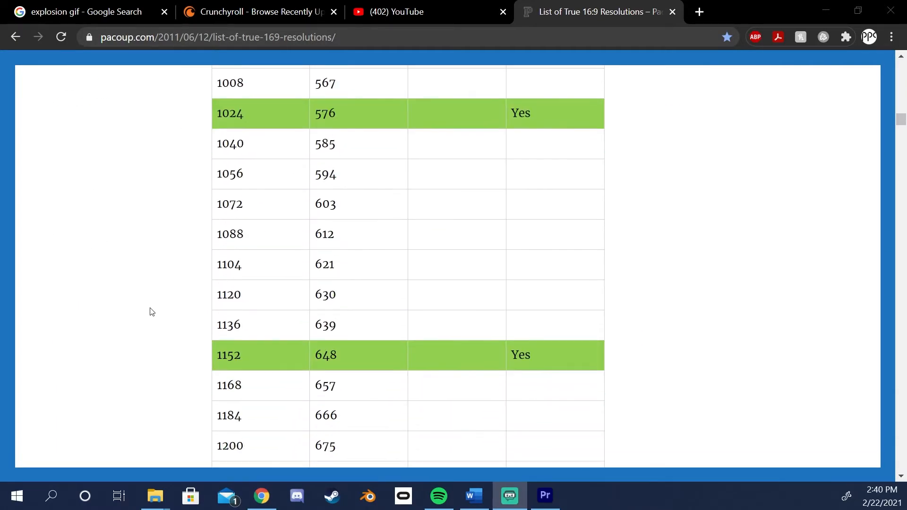
{"action": "scroll", "coordinate": [151, 312], "scroll_direction": "down", "scroll_amount": 20}
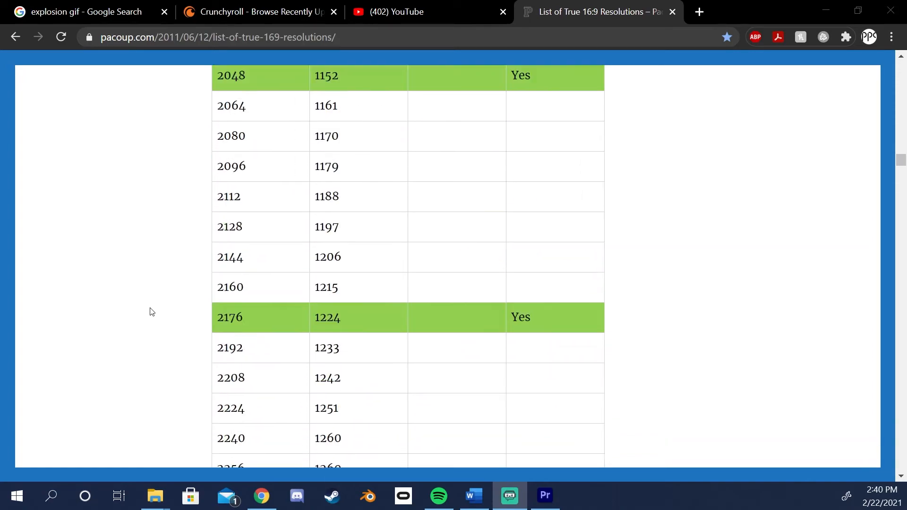
{"action": "scroll", "coordinate": [151, 312], "scroll_direction": "down", "scroll_amount": 8}
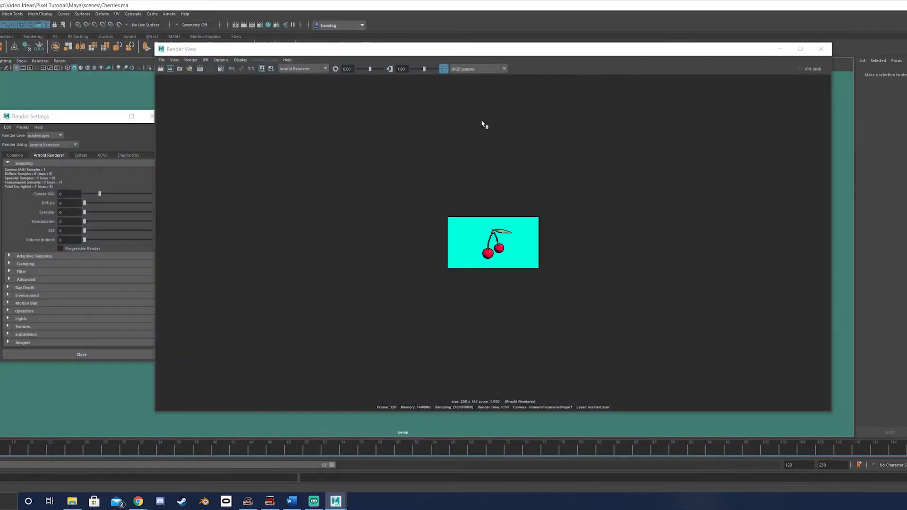
- View the rendered frame Cherries_1.0001.png enlarged from the project's Maya images folder, and close it
{"action": "left_click_drag", "start_coordinate": [469, 50], "coordinate": [380, 48]}
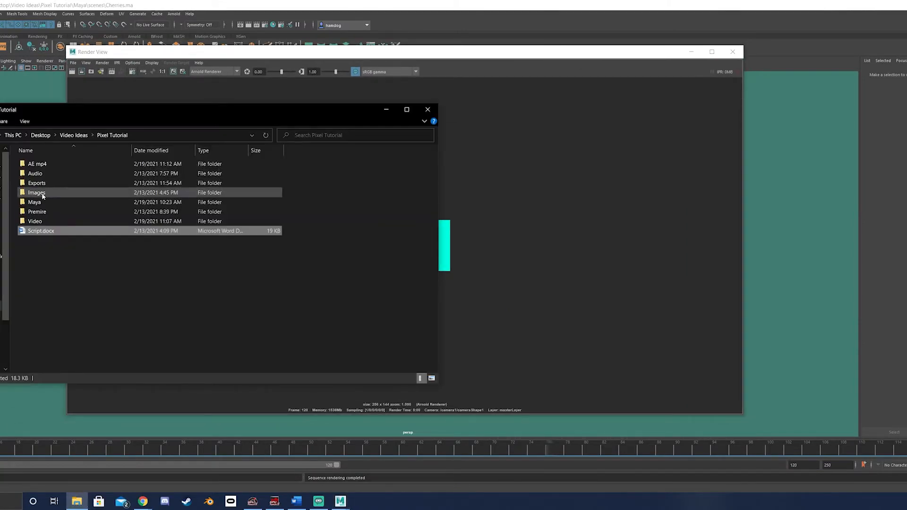
{"action": "double_click", "coordinate": [37, 212]}
{"action": "double_click", "coordinate": [91, 183]}
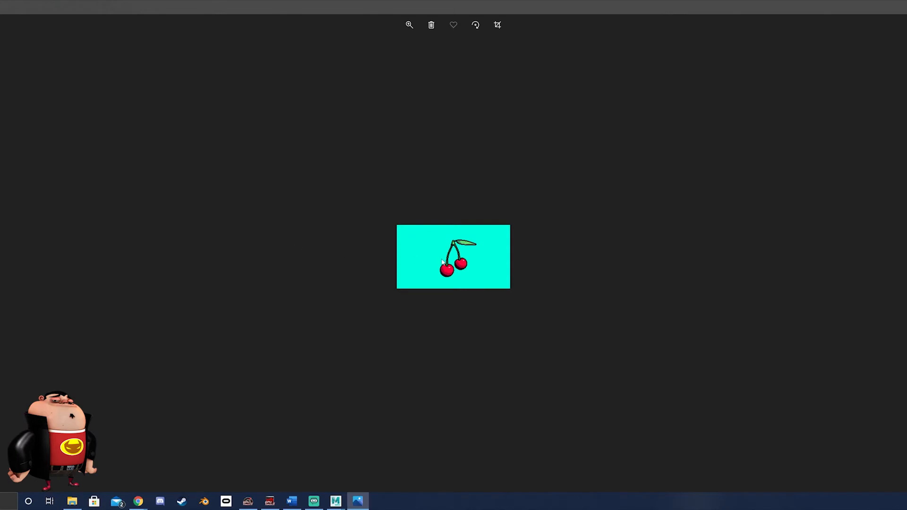
{"action": "scroll", "coordinate": [442, 261], "scroll_direction": "up", "scroll_amount": 3}
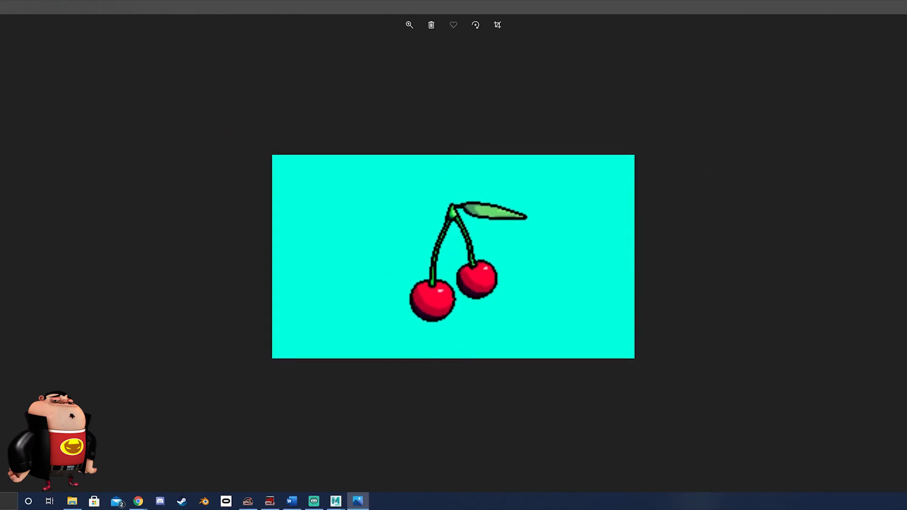
{"action": "left_click", "coordinate": [905, 7]}
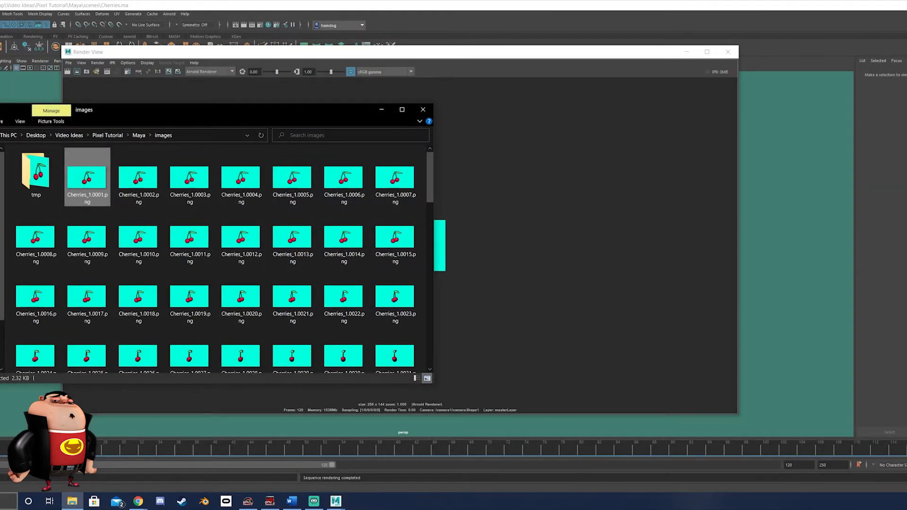
- Launch Adobe Photoshop and open Cherries_1.0001.png from the images folder in it
{"action": "key", "text": "super"}
{"action": "type", "text": "pho"}
{"action": "key", "text": "Return"}
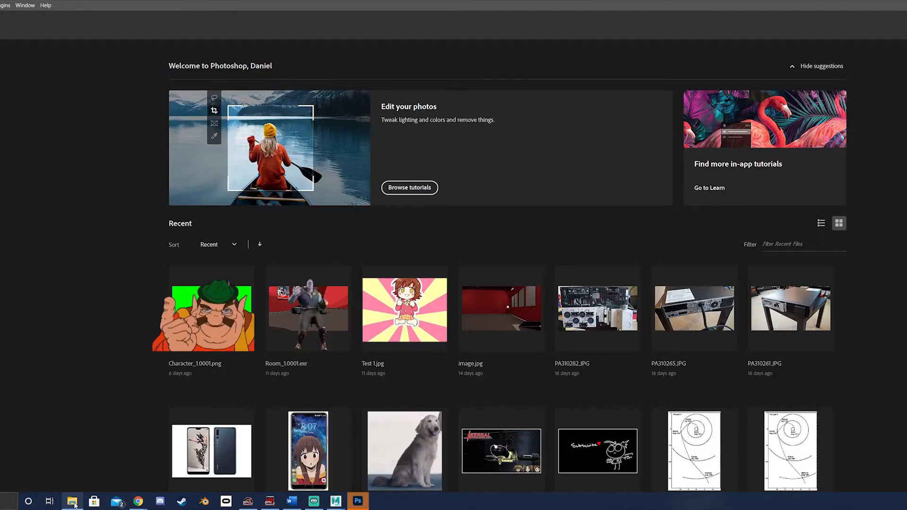
{"action": "left_click", "coordinate": [72, 502]}
{"action": "left_click_drag", "start_coordinate": [87, 179], "coordinate": [119, 41]}
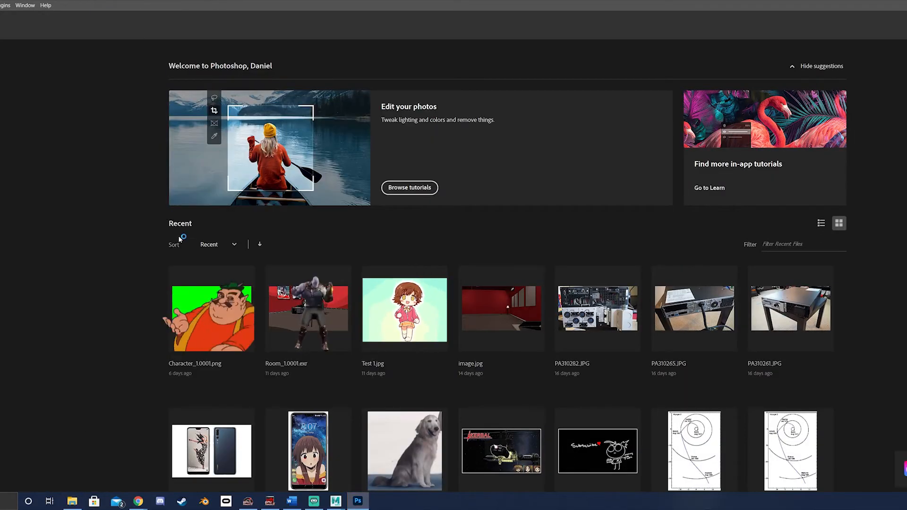
- Resize the cherries image to 3840 × 2160 pixels with Nearest Neighbor (hard edges) resampling
{"action": "key", "text": "ctrl+plus"}
{"action": "key", "text": "ctrl+plus"}
{"action": "key", "text": "ctrl+plus"}
{"action": "key", "text": "ctrl+plus"}
{"action": "key", "text": "ctrl+plus"}
{"action": "key", "text": "ctrl+plus"}
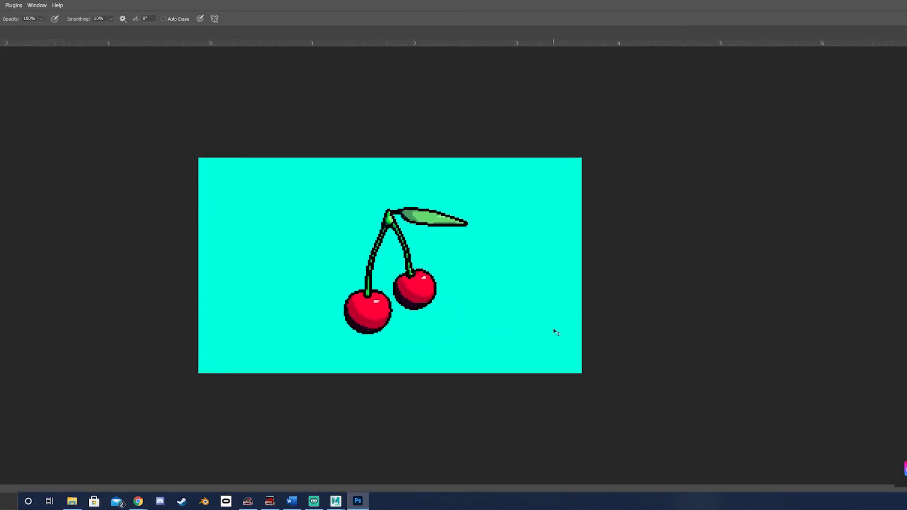
{"action": "key", "text": "ctrl+minus"}
{"action": "key", "text": "ctrl+minus"}
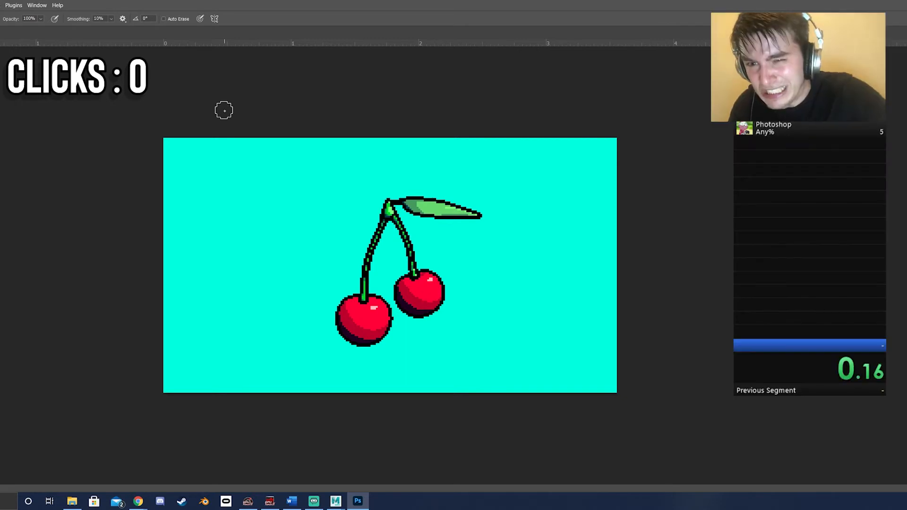
{"action": "left_click", "coordinate": [51, 7]}
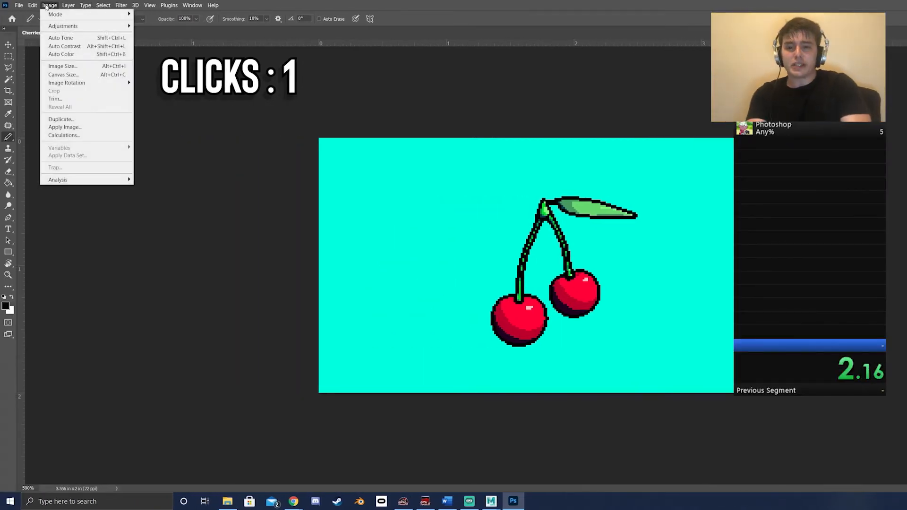
{"action": "left_click", "coordinate": [62, 63]}
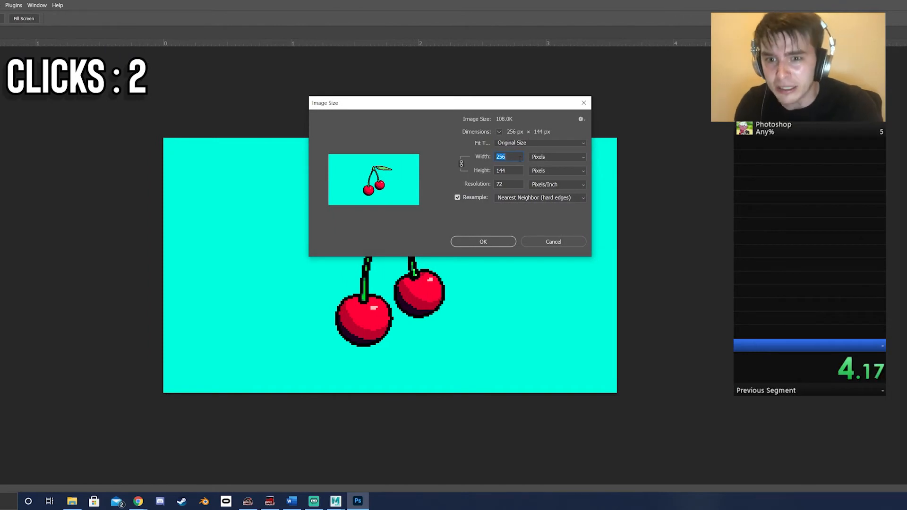
{"action": "left_click", "coordinate": [515, 170]}
{"action": "type", "text": "2160"}
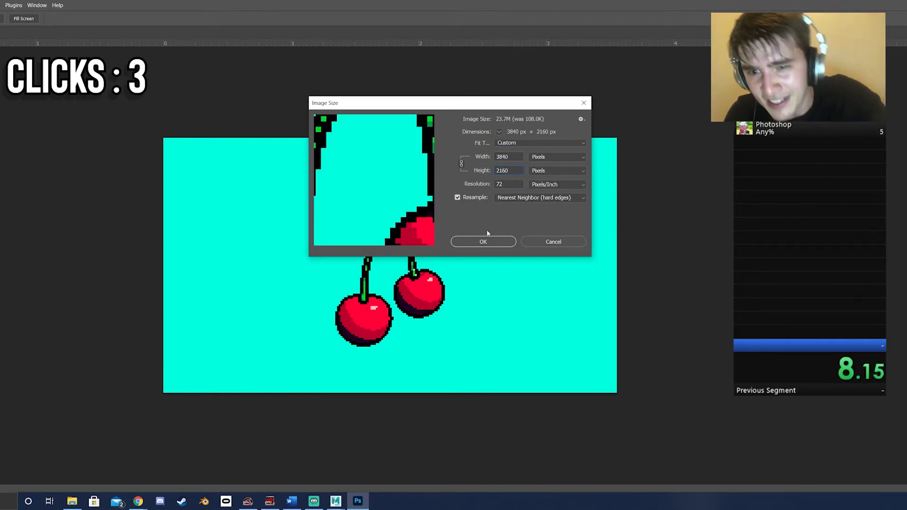
{"action": "left_click", "coordinate": [486, 242]}
- Inspect the pixel edges of the stems and cherries up close in the enlarged image
{"action": "key", "text": "ctrl+minus"}
{"action": "key", "text": "ctrl+minus"}
{"action": "key", "text": "ctrl+minus"}
{"action": "key", "text": "ctrl+minus"}
{"action": "key", "text": "ctrl+minus"}
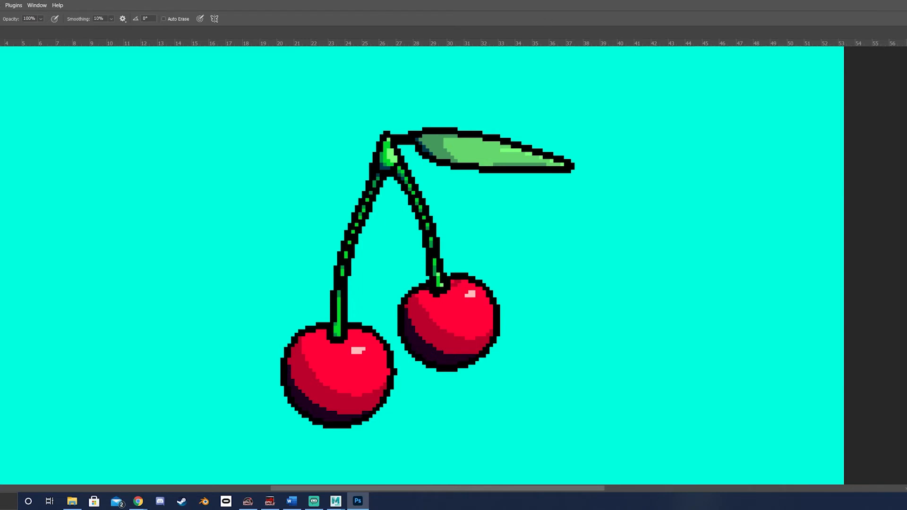
{"action": "key", "text": "ctrl+plus"}
{"action": "key", "text": "ctrl+plus"}
{"action": "key", "text": "ctrl+plus"}
{"action": "key", "text": "ctrl+plus"}
{"action": "key", "text": "ctrl+plus"}
{"action": "key", "text": "ctrl+plus"}
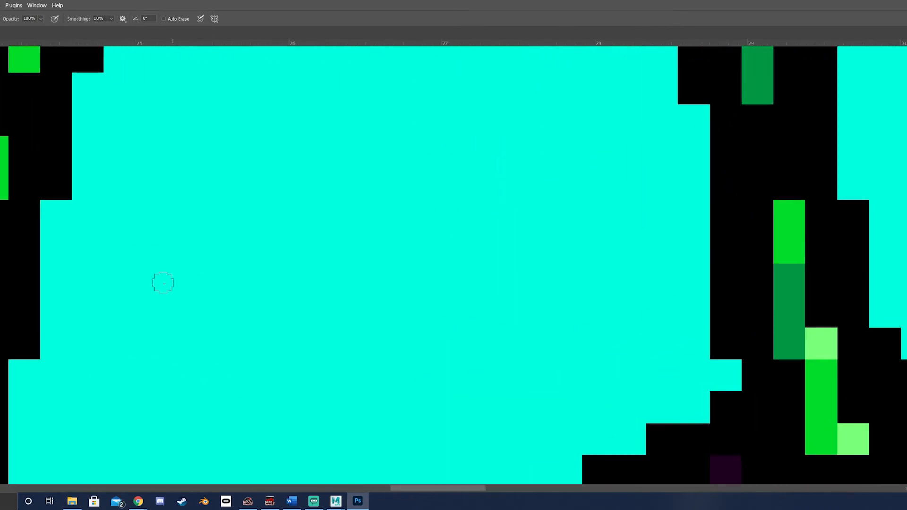
{"action": "left_click_drag", "start_coordinate": [104, 336], "coordinate": [567, 80]}
{"action": "mouse_move", "coordinate": [372, 447]}
{"action": "left_mouse_down"}
{"action": "mouse_move", "coordinate": [395, 256]}
{"action": "mouse_move", "coordinate": [231, 168]}
{"action": "left_mouse_up"}
{"action": "left_click_drag", "start_coordinate": [601, 293], "coordinate": [437, 233]}
{"action": "left_click_drag", "start_coordinate": [680, 272], "coordinate": [200, 209]}
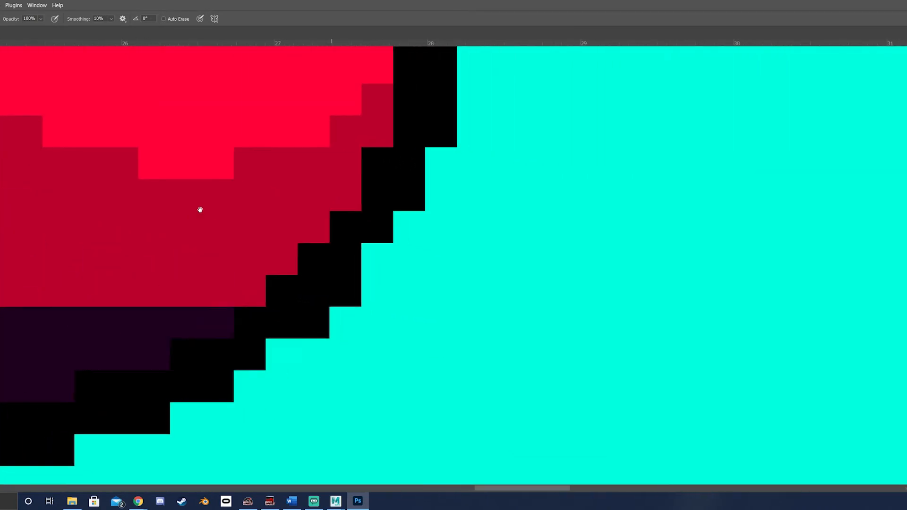
- Quit Photoshop without saving the image and launch Adobe After Effects 2020
{"action": "key", "text": "ctrl+q"}
{"action": "left_click", "coordinate": [464, 188]}
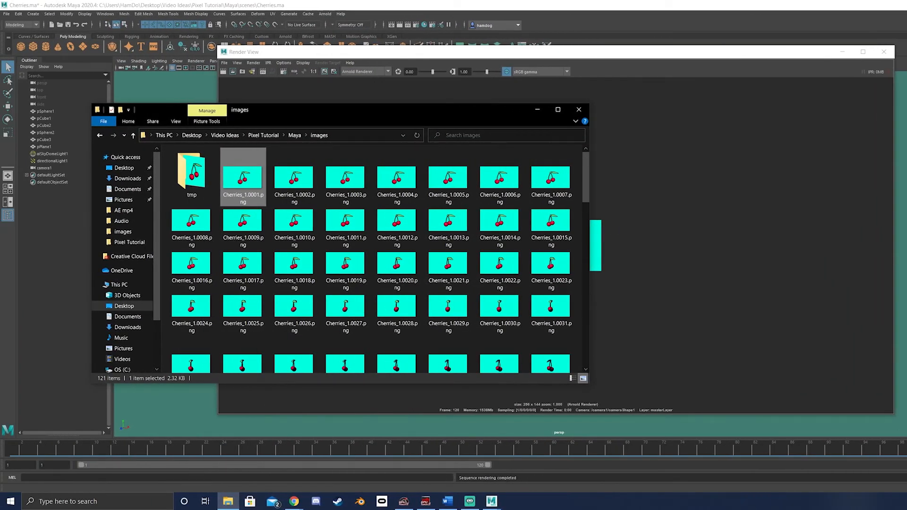
{"action": "left_click", "coordinate": [118, 505]}
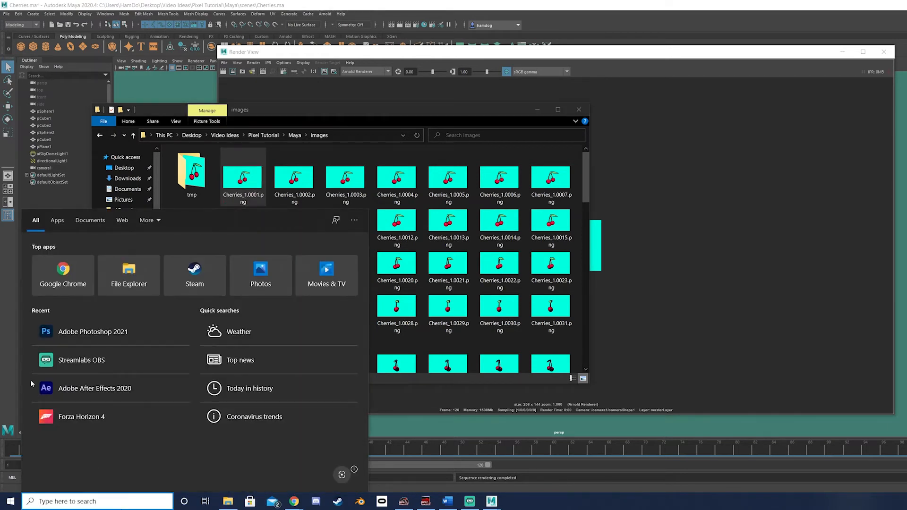
{"action": "left_click", "coordinate": [71, 388]}
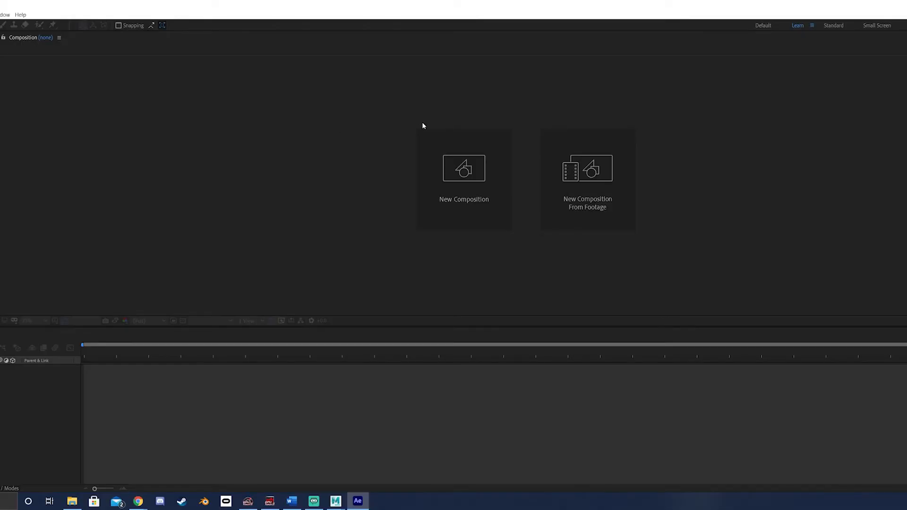
- Import the Cherries_1 frames as a PNG sequence starting at Cherries_1.0001.png and create a composition from that footage
{"action": "right_click", "coordinate": [65, 186]}
{"action": "mouse_move", "coordinate": [118, 226]}
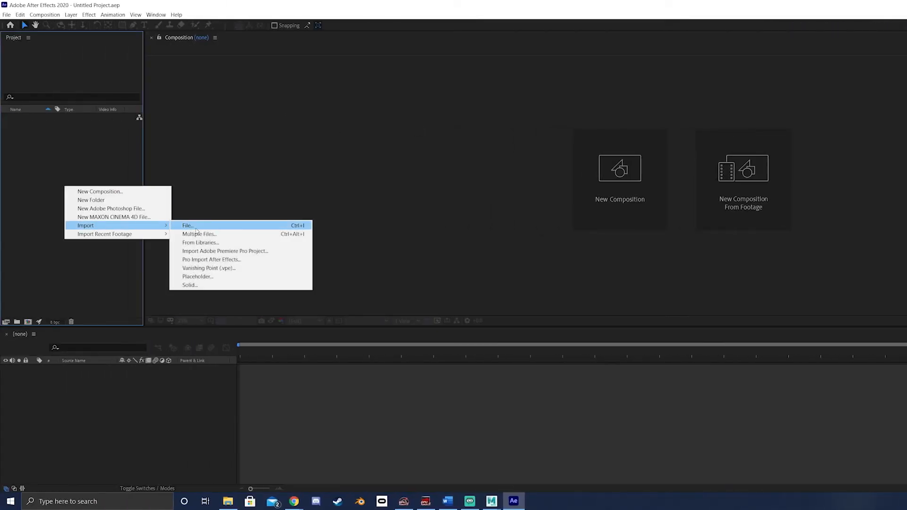
{"action": "left_click", "coordinate": [195, 226]}
{"action": "left_click", "coordinate": [151, 99]}
{"action": "left_click", "coordinate": [203, 251]}
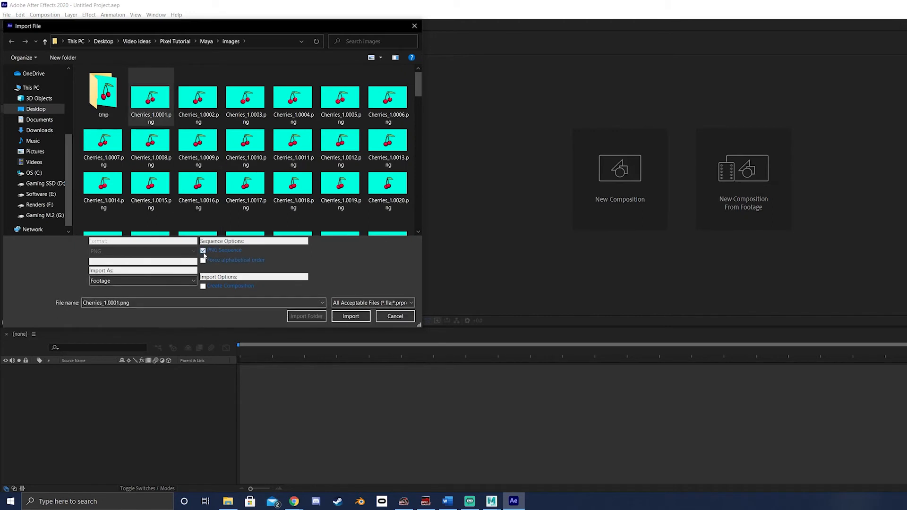
{"action": "left_click", "coordinate": [350, 317]}
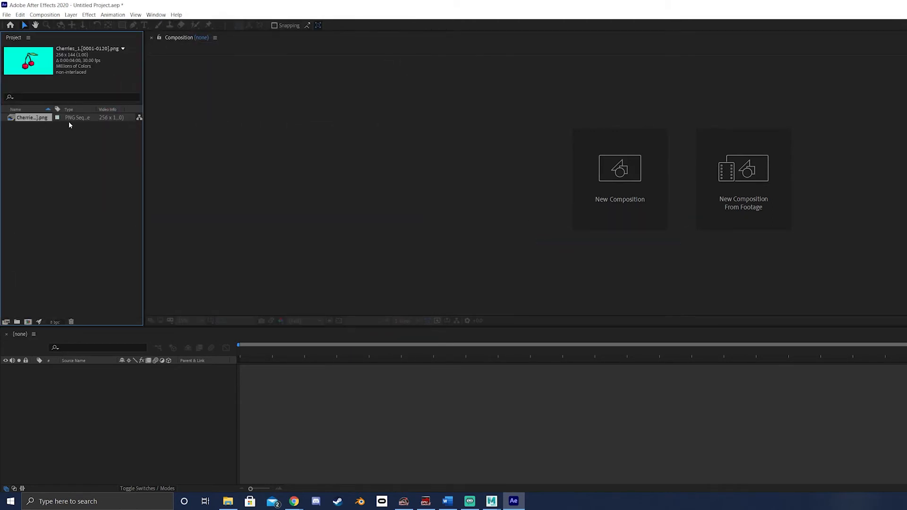
{"action": "left_click_drag", "start_coordinate": [85, 131], "coordinate": [599, 209]}
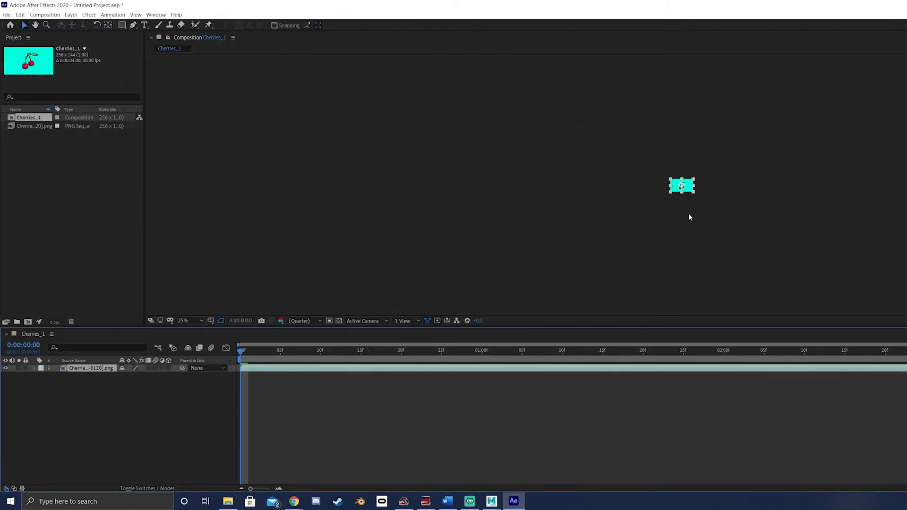
- Set the Cherries_1 composition size to 3840 × 2160 px, keeping the 16:9 aspect ratio locked
{"action": "left_click", "coordinate": [45, 15]}
{"action": "left_click", "coordinate": [59, 35]}
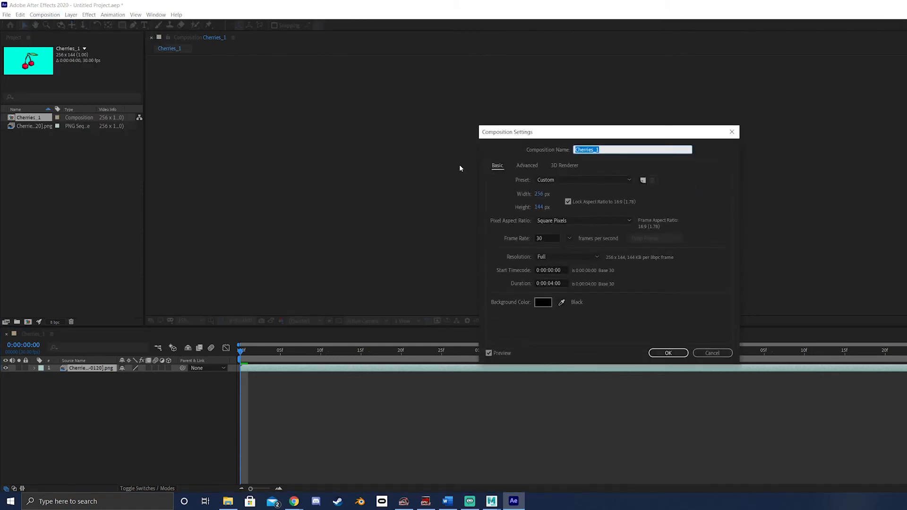
{"action": "left_click", "coordinate": [539, 208]}
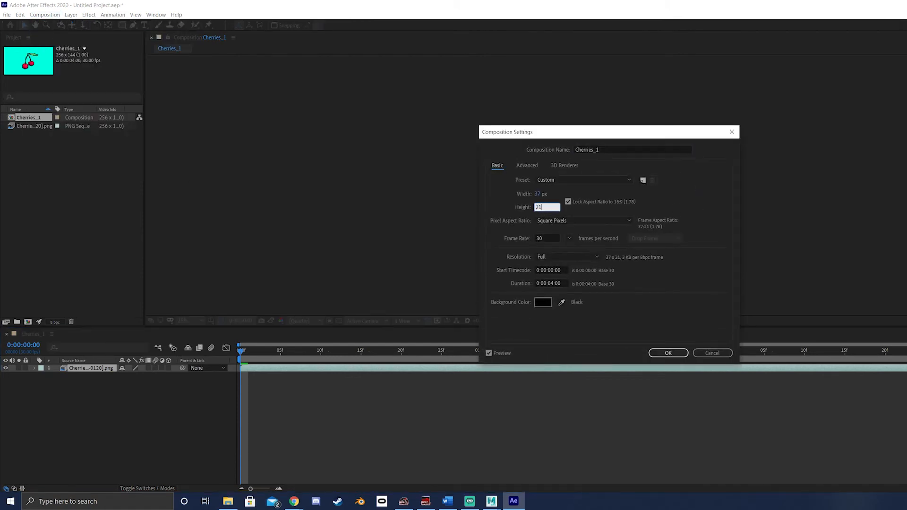
{"action": "left_click", "coordinate": [666, 353]}
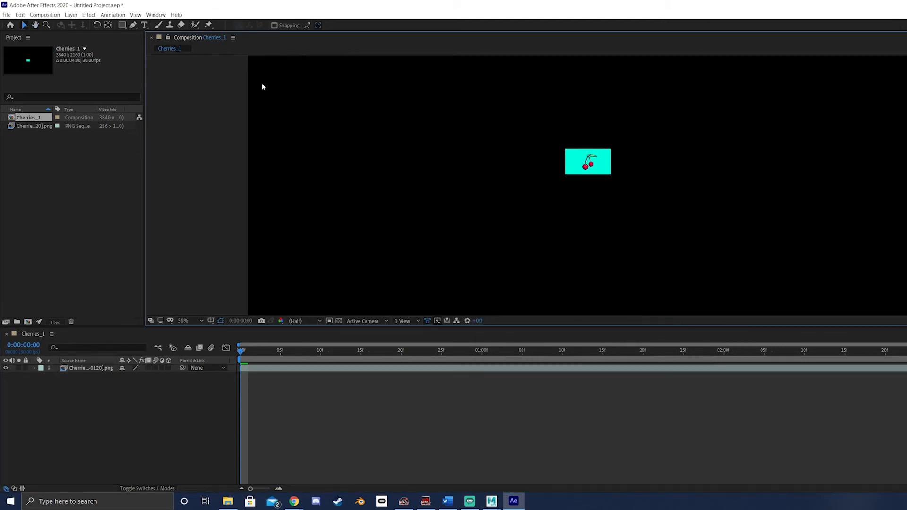
- Scale the cherries layer to fit the composition and play a preview of the enlarged animation
{"action": "right_click", "coordinate": [596, 168]}
{"action": "mouse_move", "coordinate": [631, 208]}
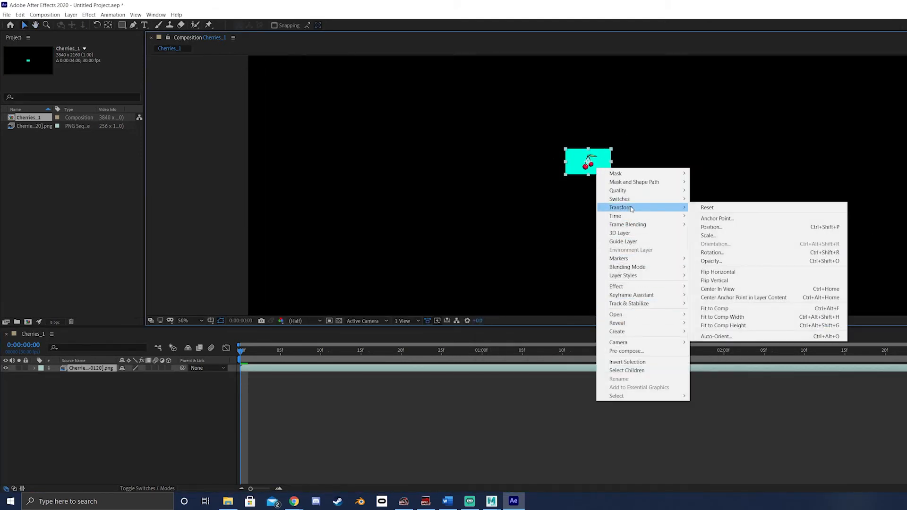
{"action": "left_click", "coordinate": [729, 309]}
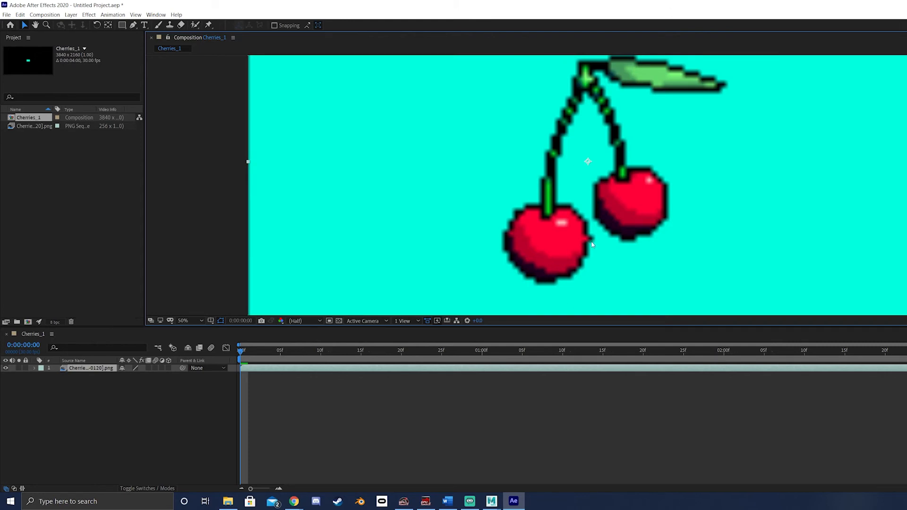
{"action": "key", "text": "space"}
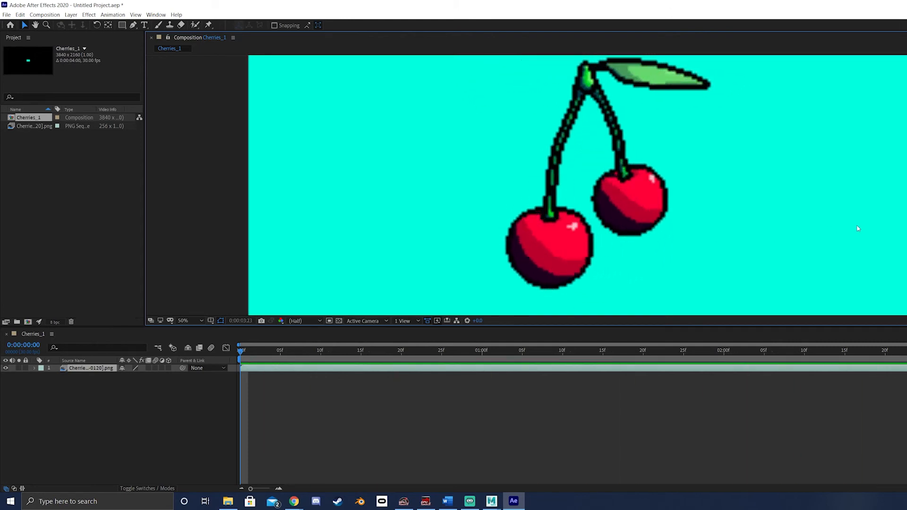
{"action": "key", "text": "space"}
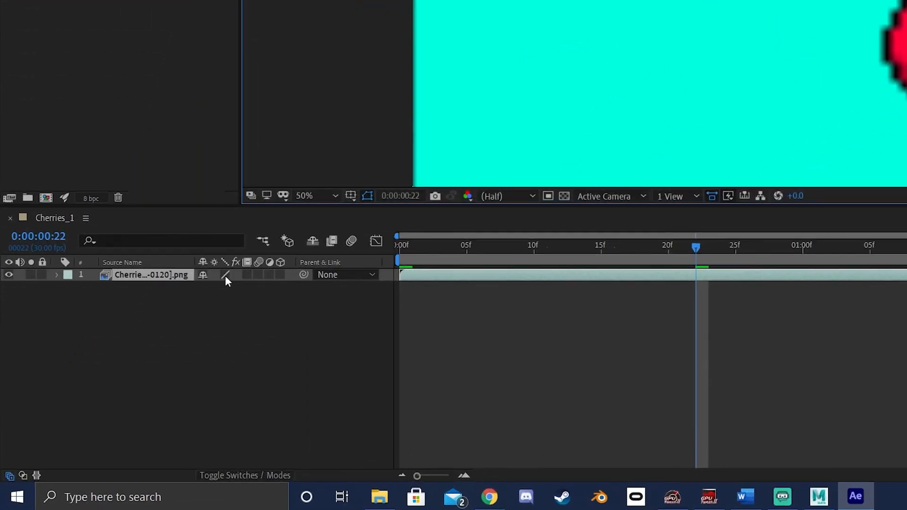
- Switch the cherries layer's quality sampling to Draft for hard pixel edges and preview the animation
{"action": "left_click", "coordinate": [226, 275]}
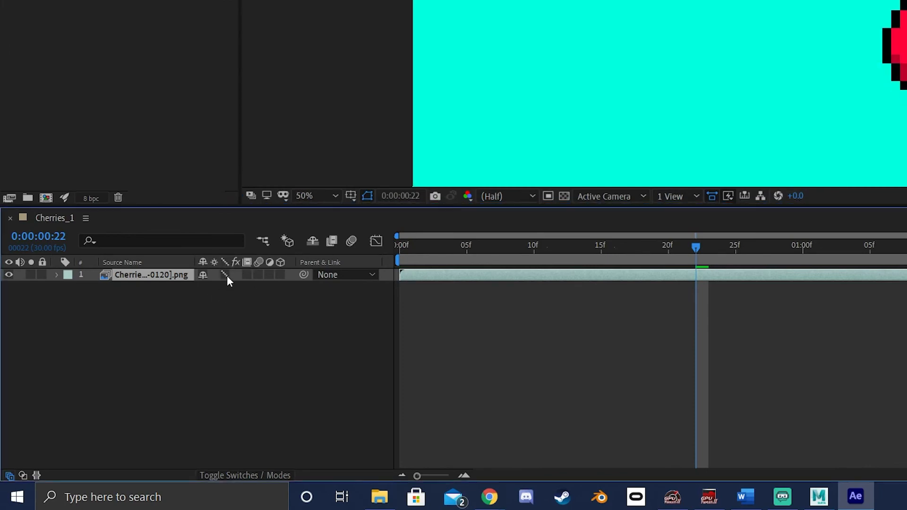
{"action": "key", "text": "space"}
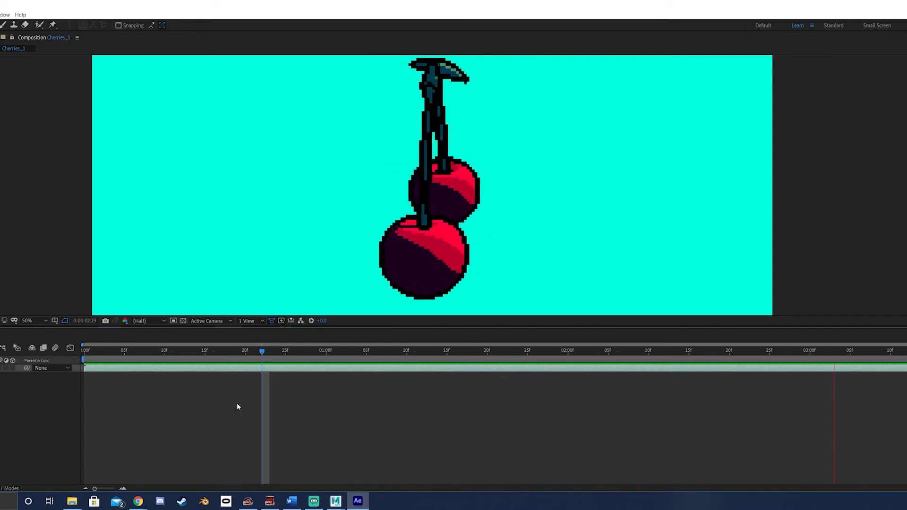
{"action": "key", "text": "space"}
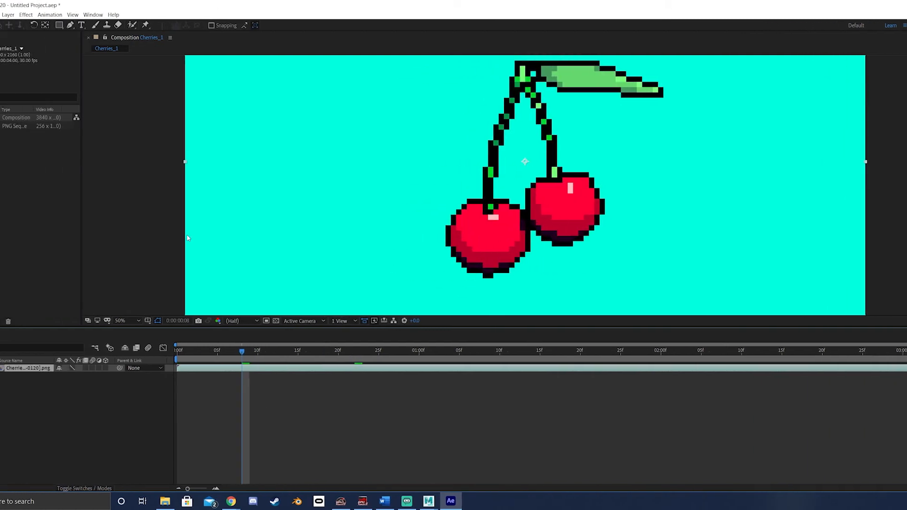
- Send the Cherries_1 composition to the Adobe Media Encoder queue
{"action": "left_click", "coordinate": [45, 15]}
{"action": "left_click", "coordinate": [76, 71]}
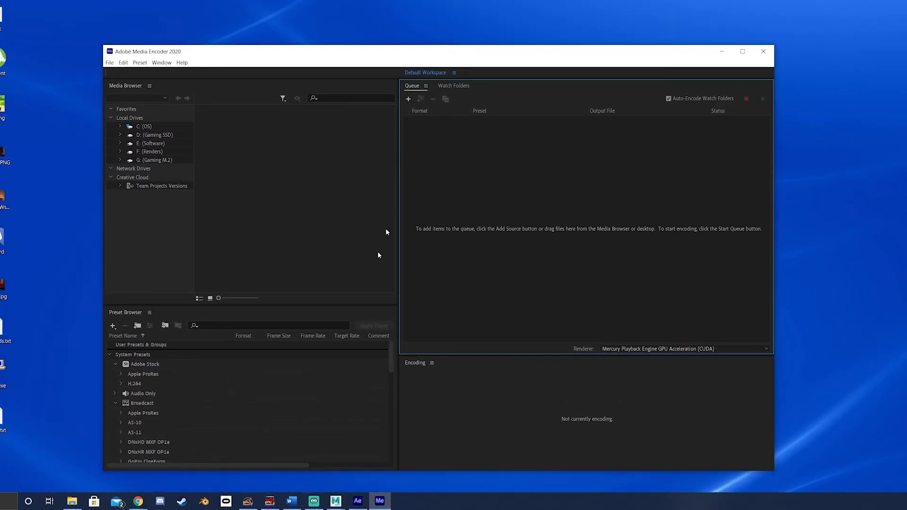
{"action": "left_click", "coordinate": [349, 500]}
{"action": "left_click", "coordinate": [379, 502]}
- Set the output to Cherries_1.mp4 in the Pixel Tutorial\AE mp4 folder, replacing the existing file, and start encoding
{"action": "left_click", "coordinate": [682, 131]}
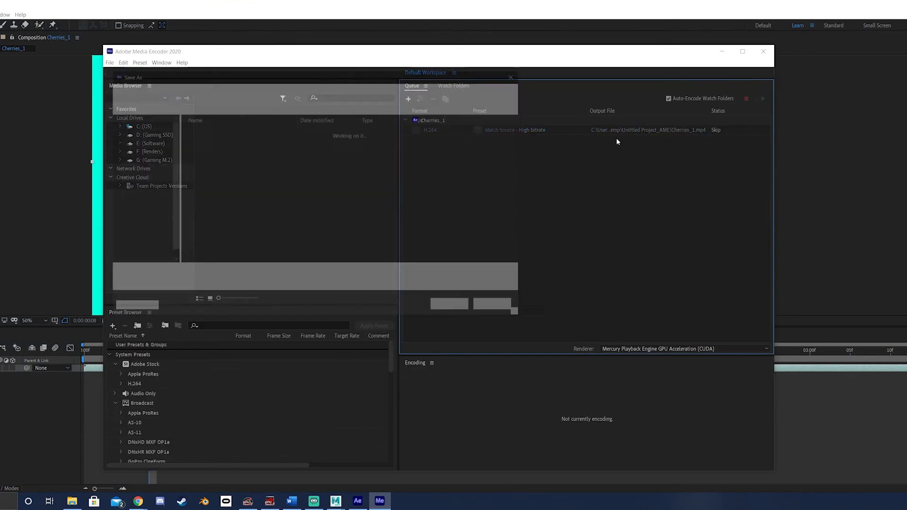
{"action": "left_click", "coordinate": [134, 136]}
{"action": "scroll", "coordinate": [213, 227], "scroll_direction": "down", "scroll_amount": 3}
{"action": "double_click", "coordinate": [207, 237]}
{"action": "double_click", "coordinate": [257, 149]}
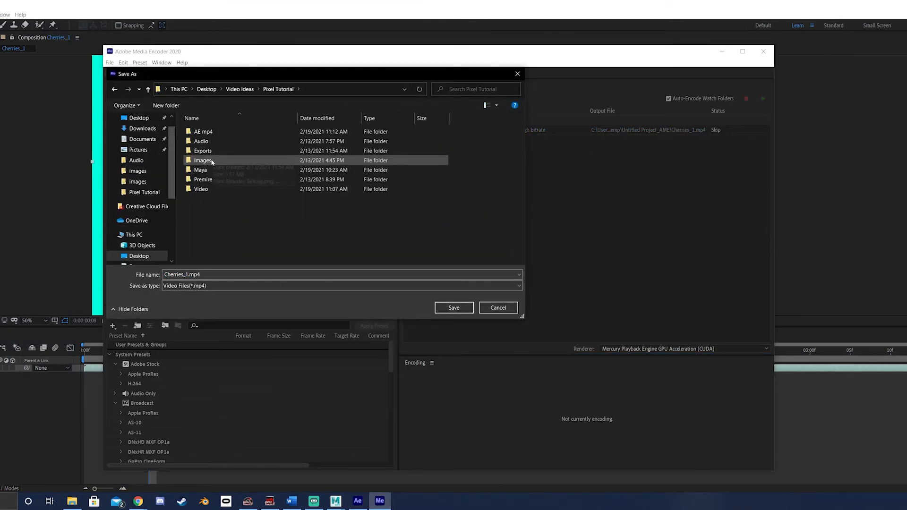
{"action": "double_click", "coordinate": [212, 158]}
{"action": "left_click", "coordinate": [453, 307]}
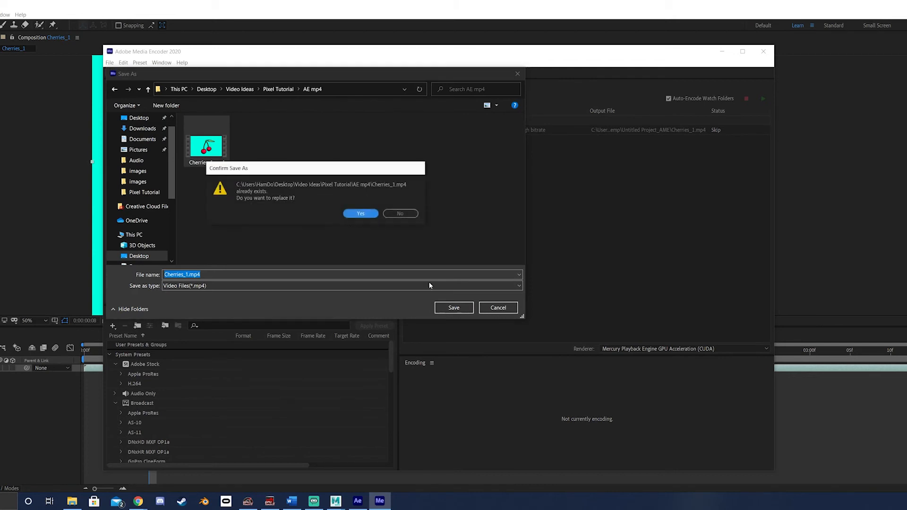
{"action": "left_click", "coordinate": [361, 211]}
{"action": "left_click", "coordinate": [764, 99]}
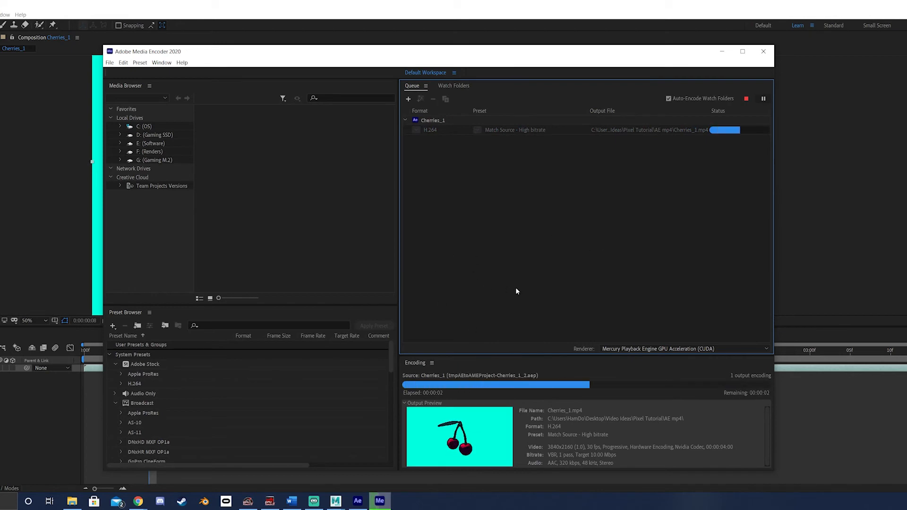
- Open the existing Pixelation Tutorial project in Premiere Pro and decline the audio hardware preference
{"action": "left_click", "coordinate": [73, 503]}
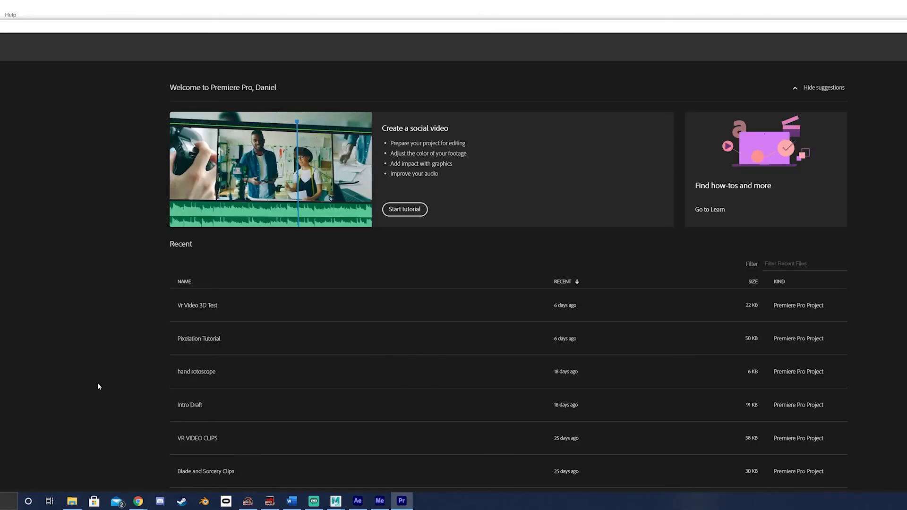
{"action": "left_click", "coordinate": [225, 338]}
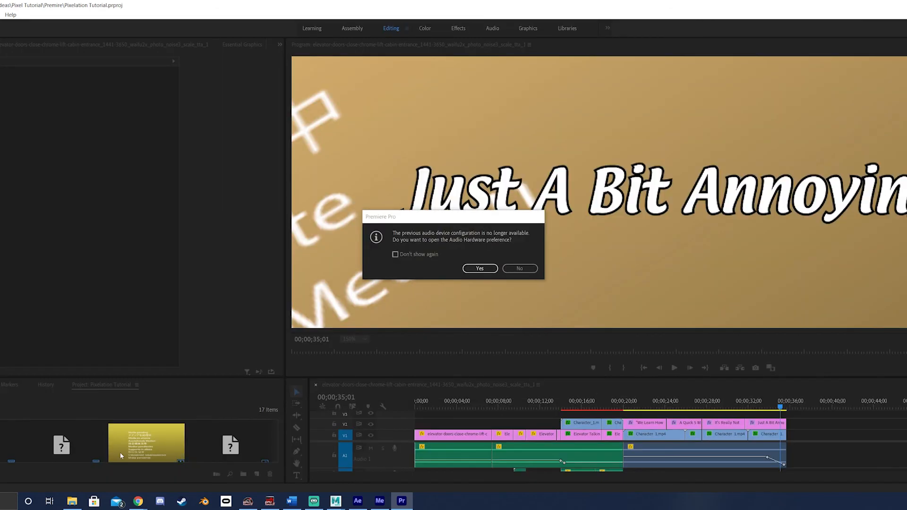
{"action": "left_click", "coordinate": [534, 272]}
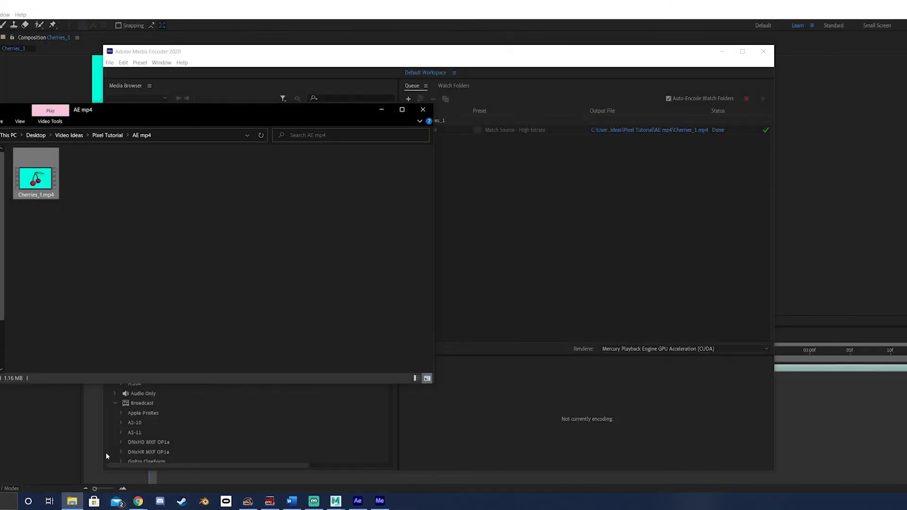
- Launch Premiere Pro and create a new project named Cherries, declining the audio hardware preference
{"action": "type", "text": "pr"}
{"action": "key", "text": "Return"}
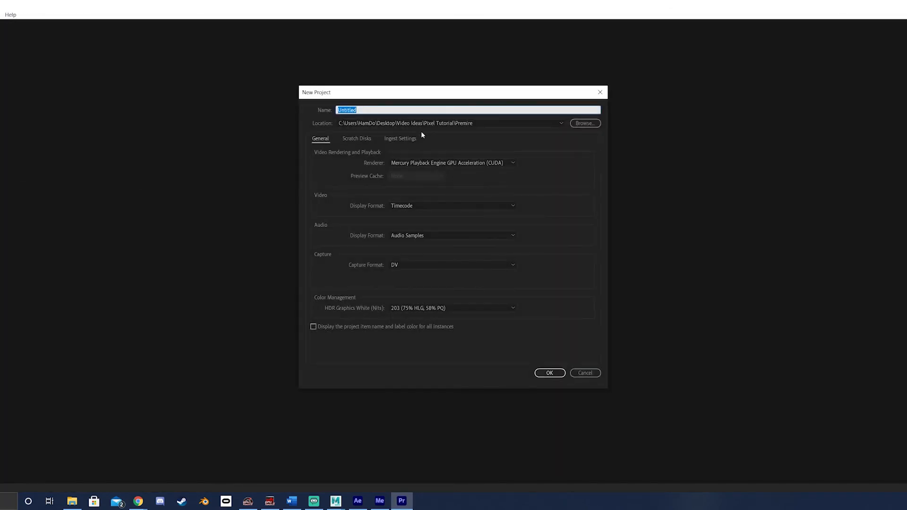
{"action": "type", "text": "Cherries"}
{"action": "left_click", "coordinate": [548, 373]}
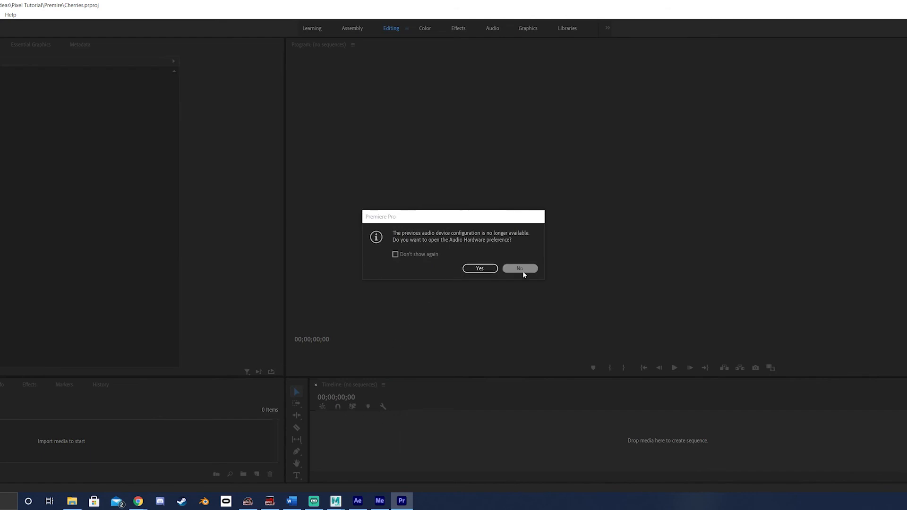
{"action": "left_click", "coordinate": [520, 268]}
- Import Cherries_1.mp4 from the Pixel Tutorial\AE mp4 folder into the project
{"action": "right_click", "coordinate": [104, 447]}
{"action": "left_click", "coordinate": [144, 344]}
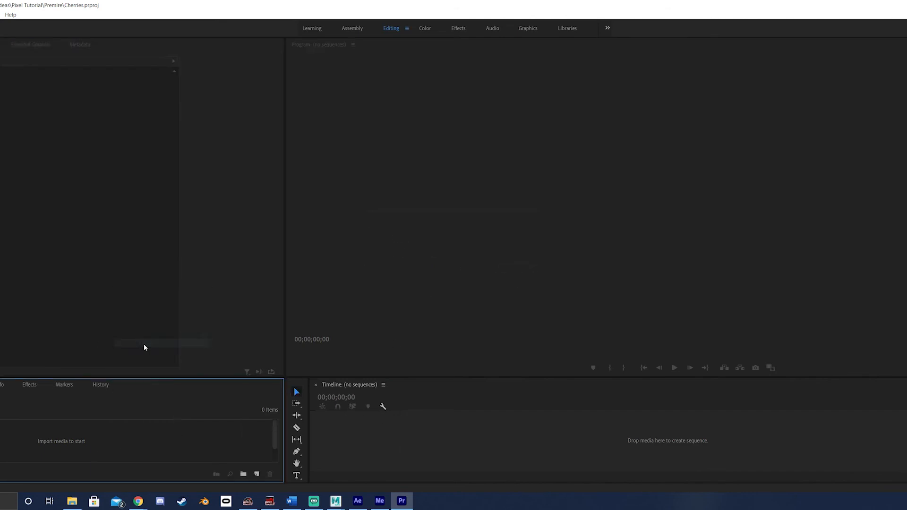
{"action": "left_click", "coordinate": [17, 42]}
{"action": "double_click", "coordinate": [1, 83]}
{"action": "left_click", "coordinate": [1, 42]}
{"action": "double_click", "coordinate": [1, 93]}
{"action": "double_click", "coordinate": [1, 84]}
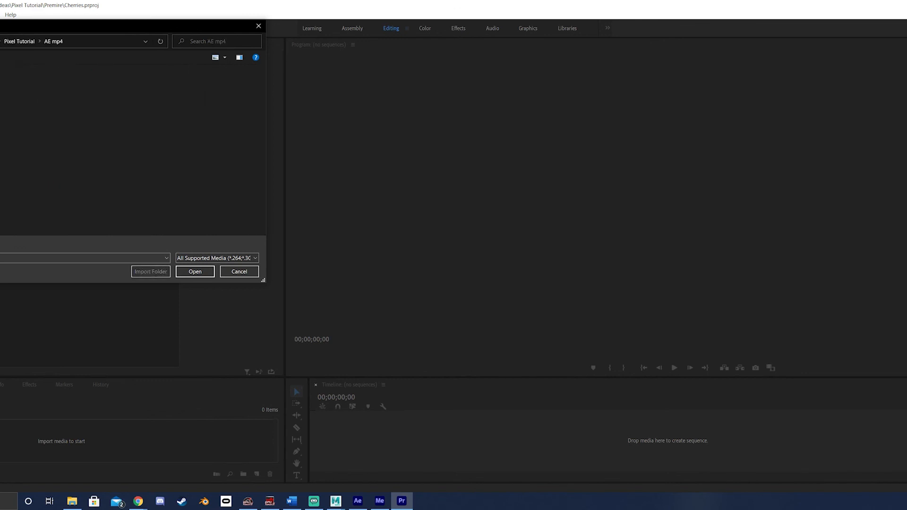
{"action": "left_click", "coordinate": [195, 271]}
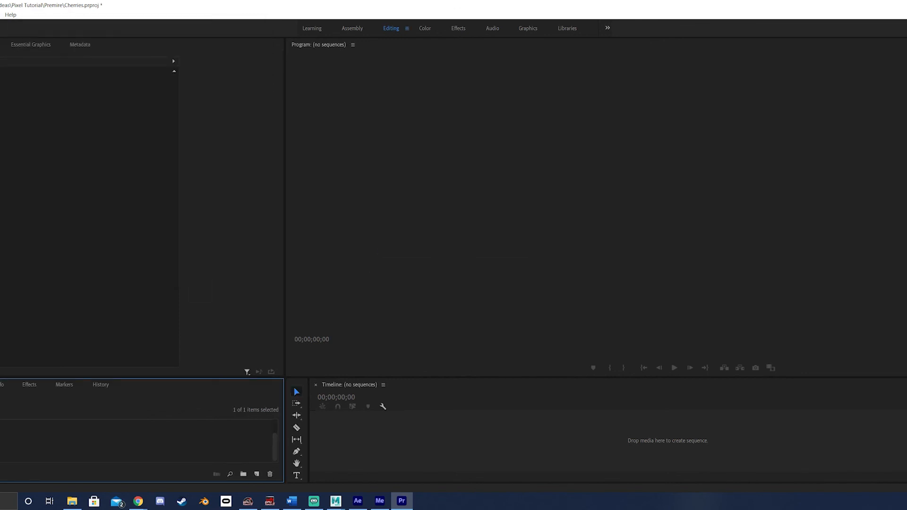
- Create a sequence from the Cherries_1.mp4 clip and play it back with the program view set to Fit
{"action": "left_click_drag", "start_coordinate": [414, 441], "coordinate": [415, 442]}
{"action": "left_click", "coordinate": [351, 339]}
{"action": "left_click", "coordinate": [377, 348]}
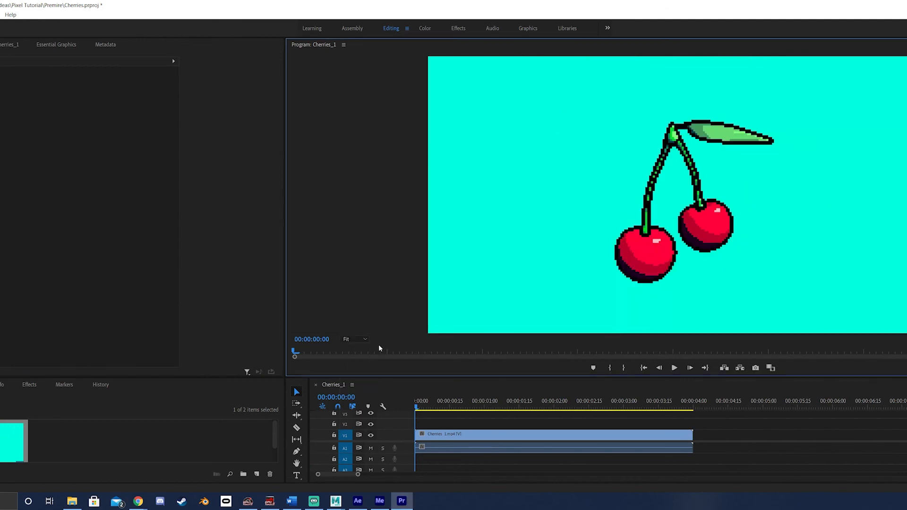
{"action": "left_click", "coordinate": [674, 368]}
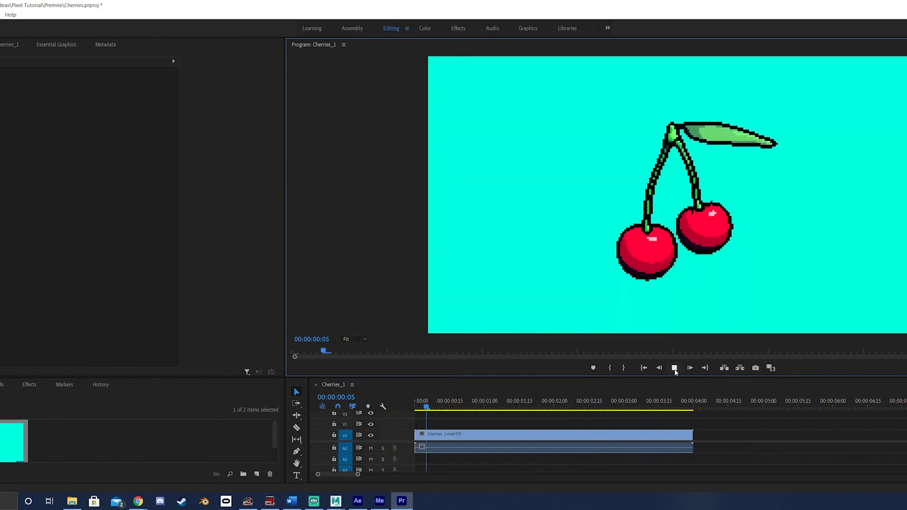
{"action": "left_click", "coordinate": [675, 369]}
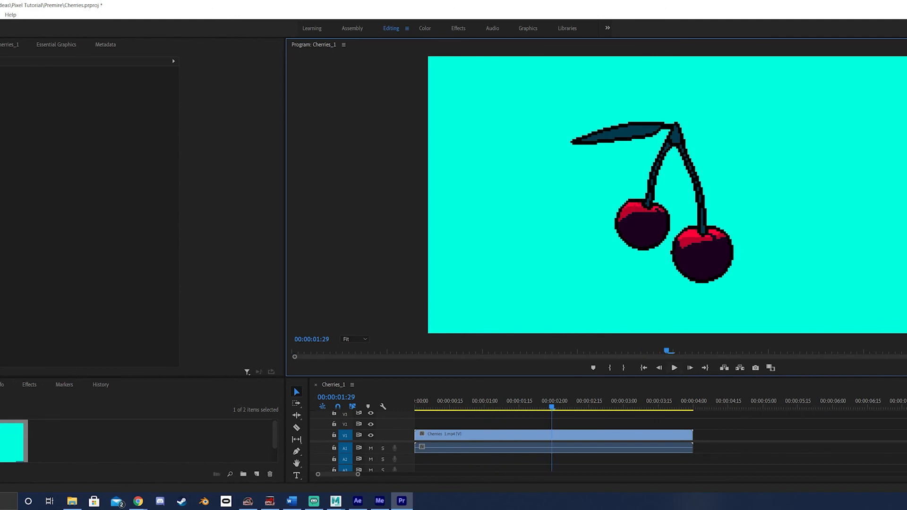
- Review the H.264 export settings of the Cherries_1 sequence and close them without exporting
{"action": "left_click", "coordinate": [47, 259]}
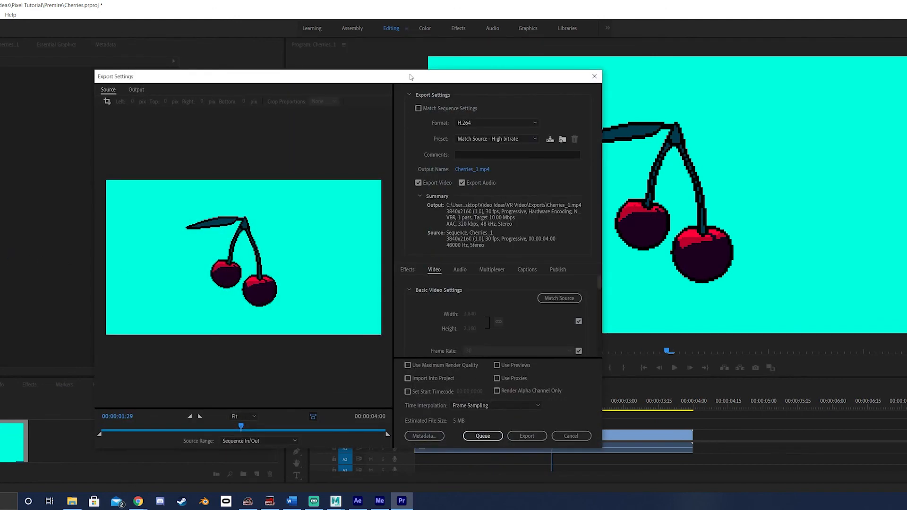
{"action": "left_click", "coordinate": [594, 77]}
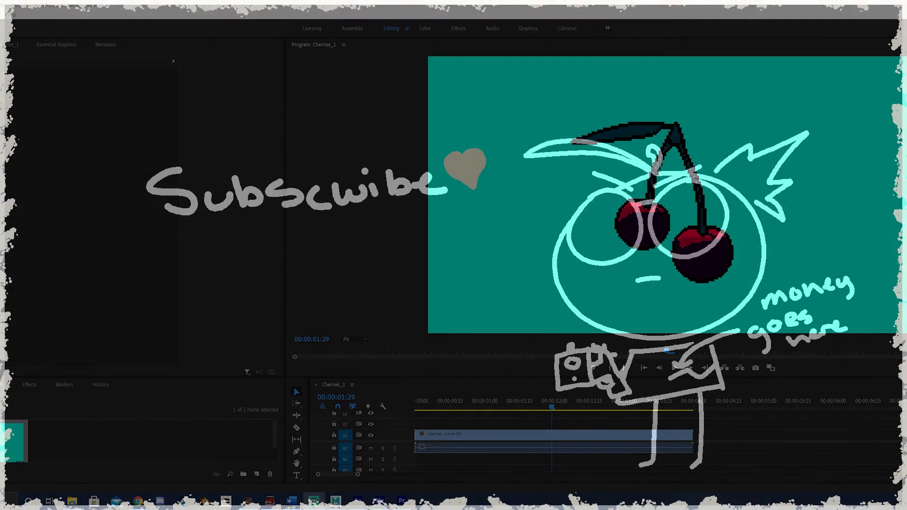